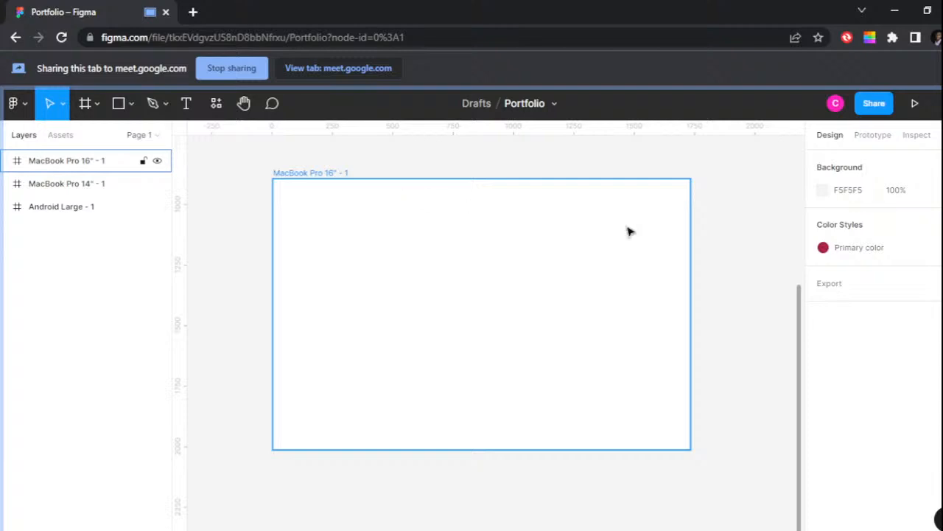
# - Add an "About Me" text label on the canvas below the MacBook Pro 16" frame
pyautogui.click(486, 234)
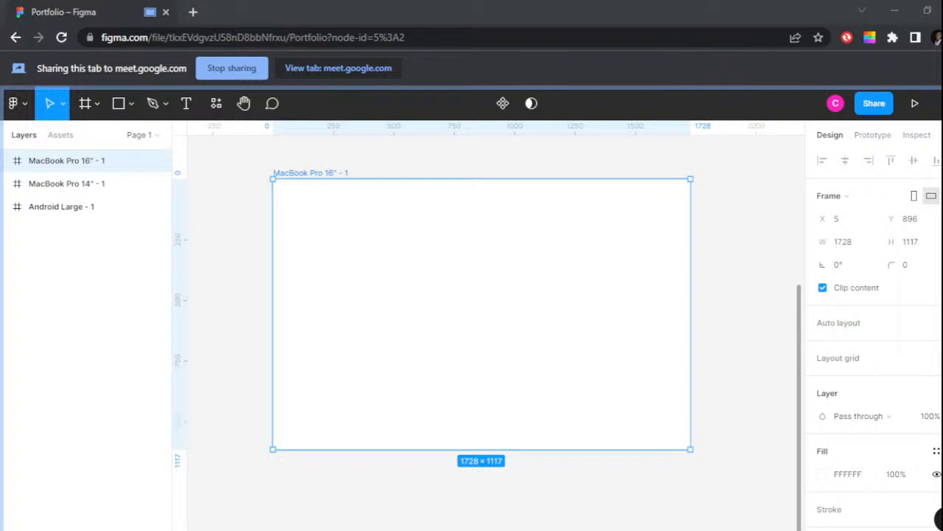
pyautogui.scroll(-1, 546, 300)
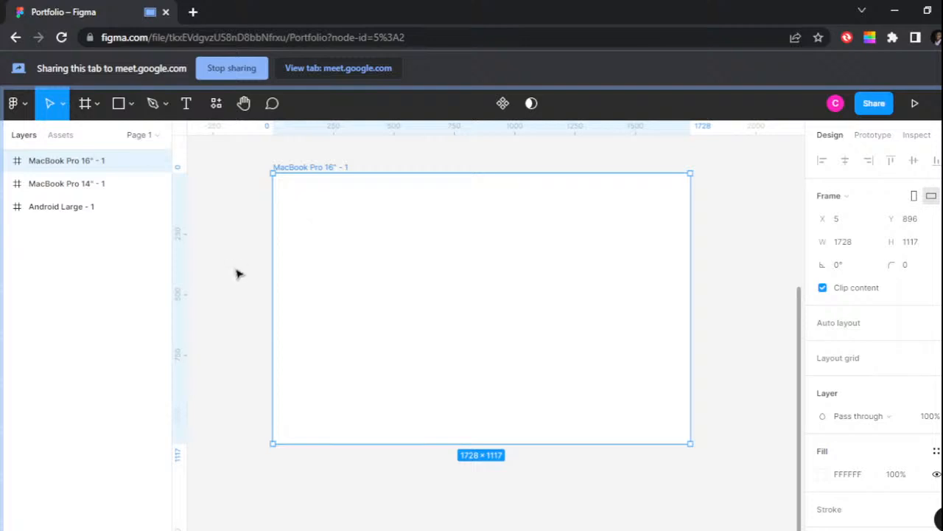
pyautogui.click(188, 107)
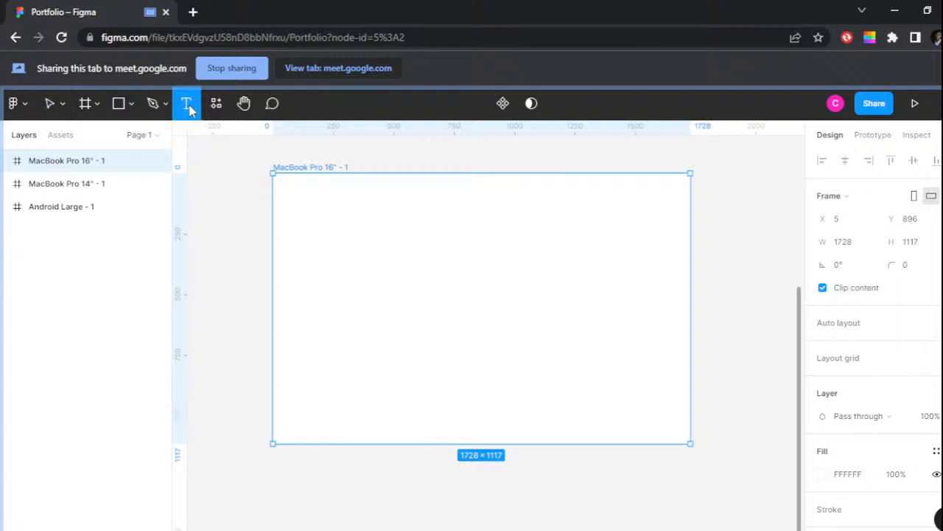
pyautogui.scroll(-1, 401, 482)
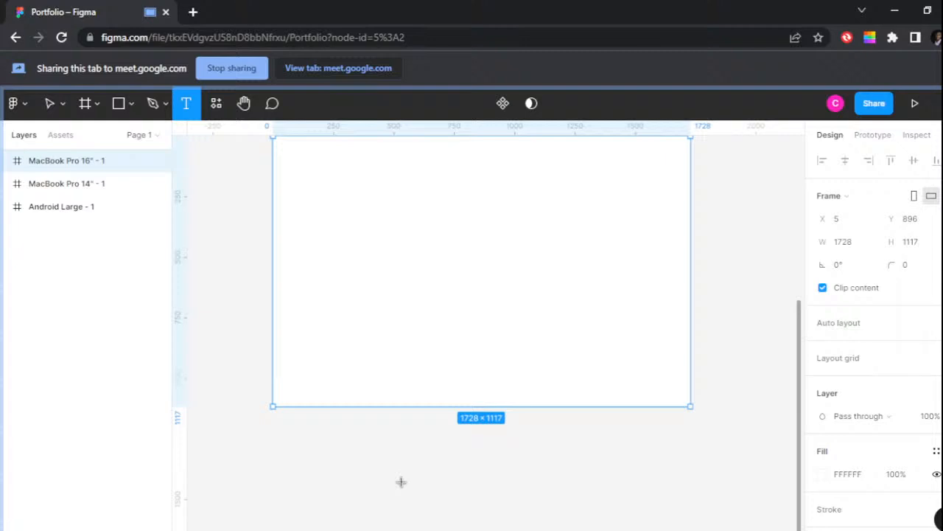
pyautogui.click(401, 482)
pyautogui.write('About')
pyautogui.press('Escape')
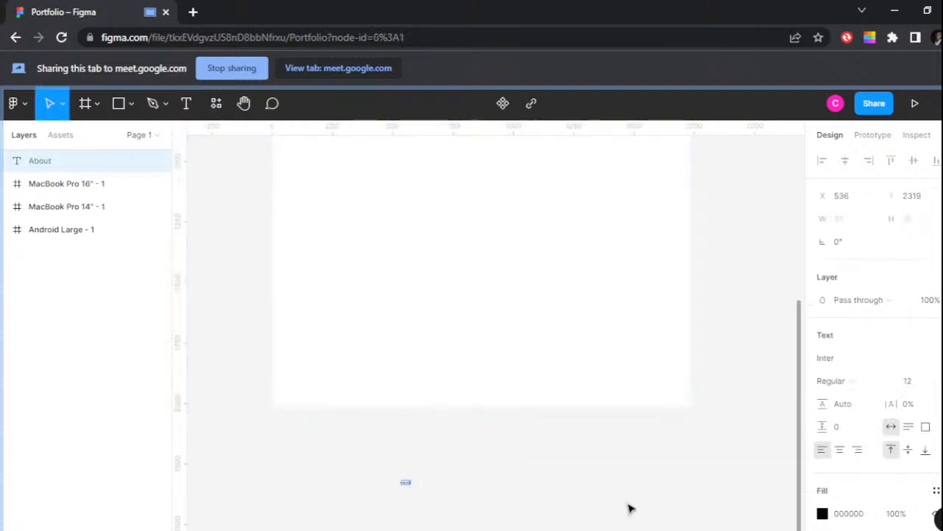
pyautogui.write('Me')
# - Duplicate the About Me label to its right, change the copy's text to "Case studies" and place it roughly level with About Me
pyautogui.moveTo(407, 482); pyautogui.dragTo(451, 487)
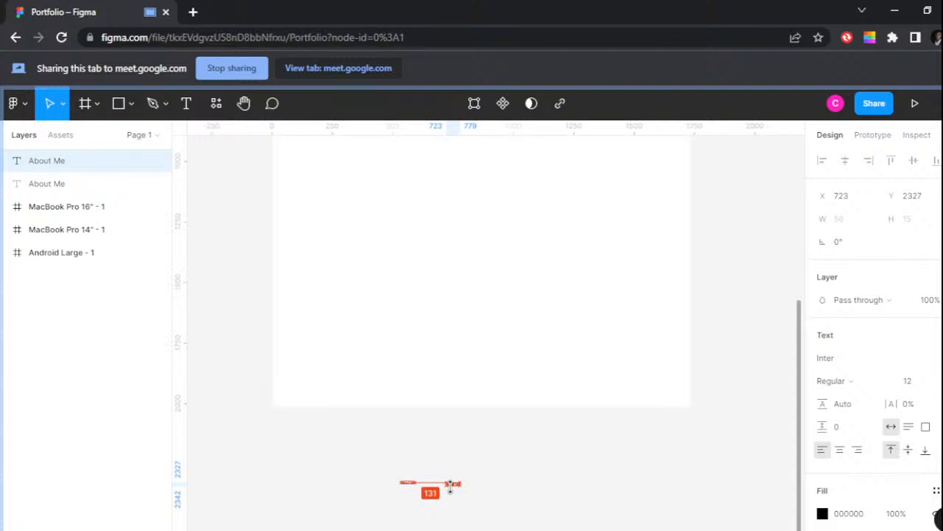
pyautogui.scroll(3, 450, 486)
pyautogui.doubleClick(450, 485)
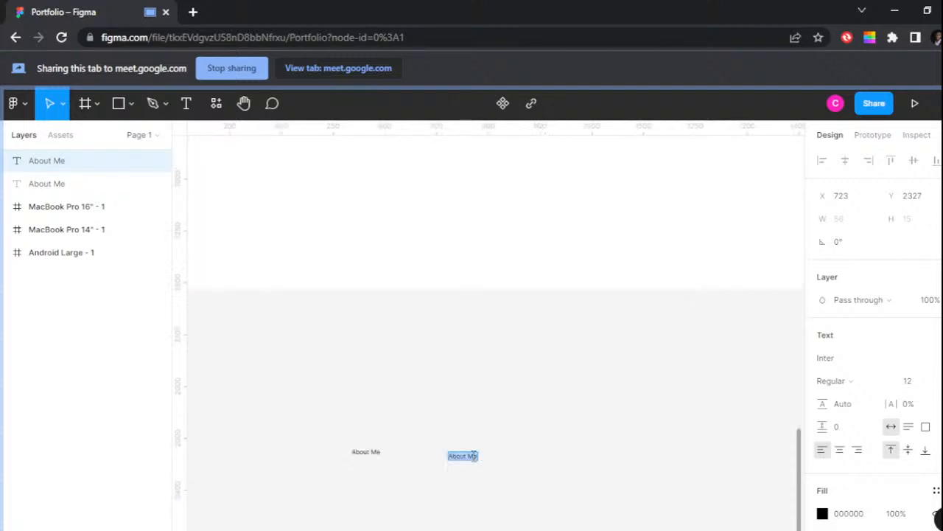
pyautogui.write('Case studie')
pyautogui.write('s')
pyautogui.press('Escape')
pyautogui.moveTo(474, 457); pyautogui.dragTo(453, 451)
# - Duplicate the Case studies label to its right and change the copy's text to "Contact"
pyautogui.moveTo(453, 451); pyautogui.dragTo(513, 451)
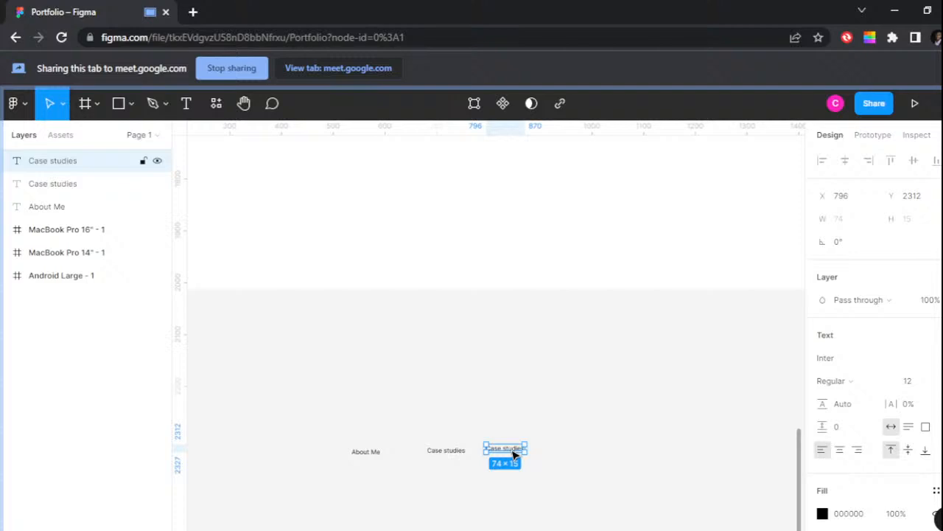
pyautogui.doubleClick(517, 449)
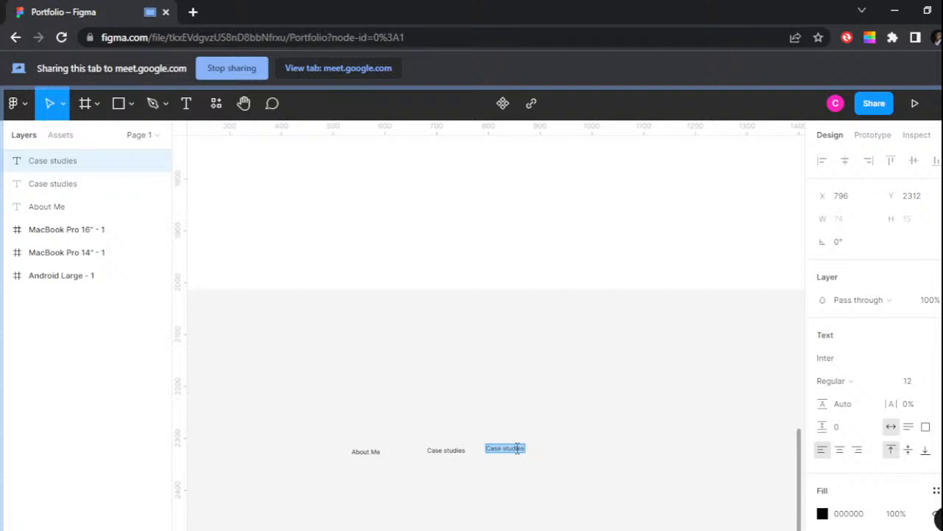
pyautogui.write('Contact')
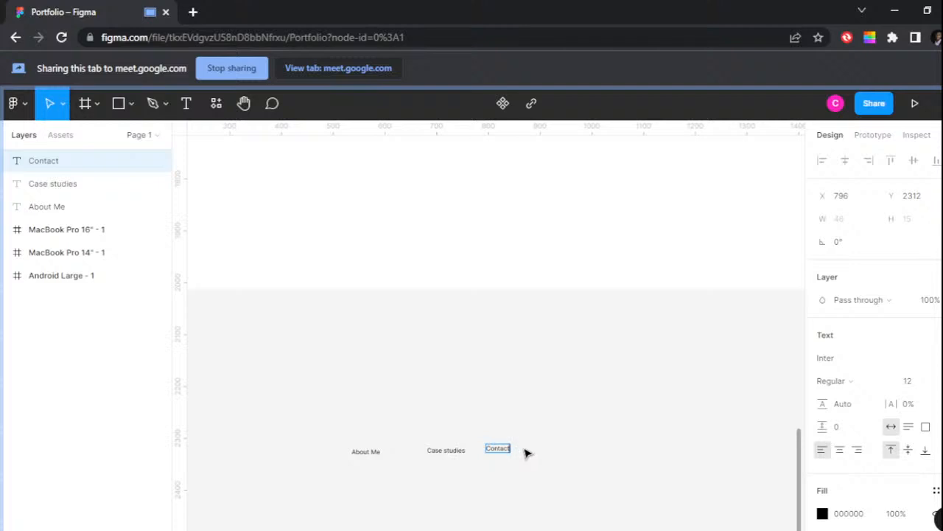
pyautogui.press('Escape')
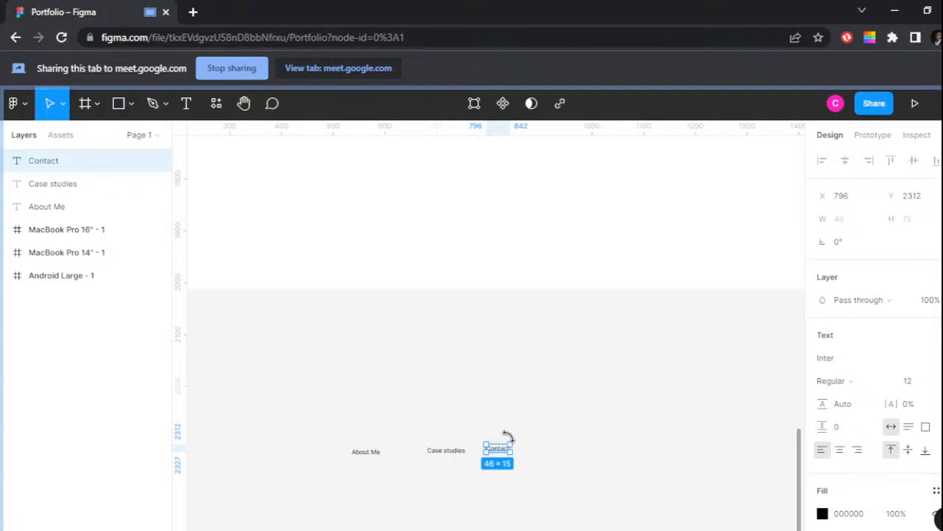
pyautogui.scroll(2, 535, 405)
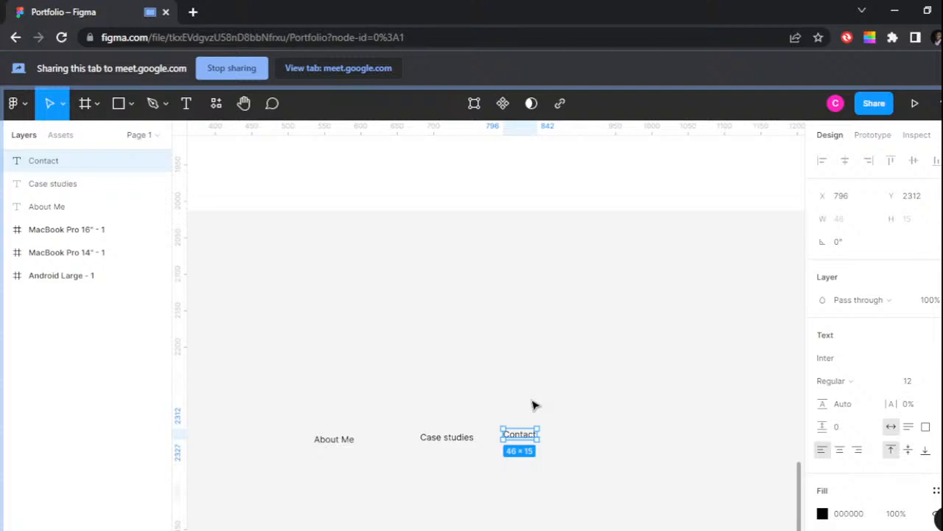
pyautogui.moveTo(291, 404); pyautogui.dragTo(632, 523)
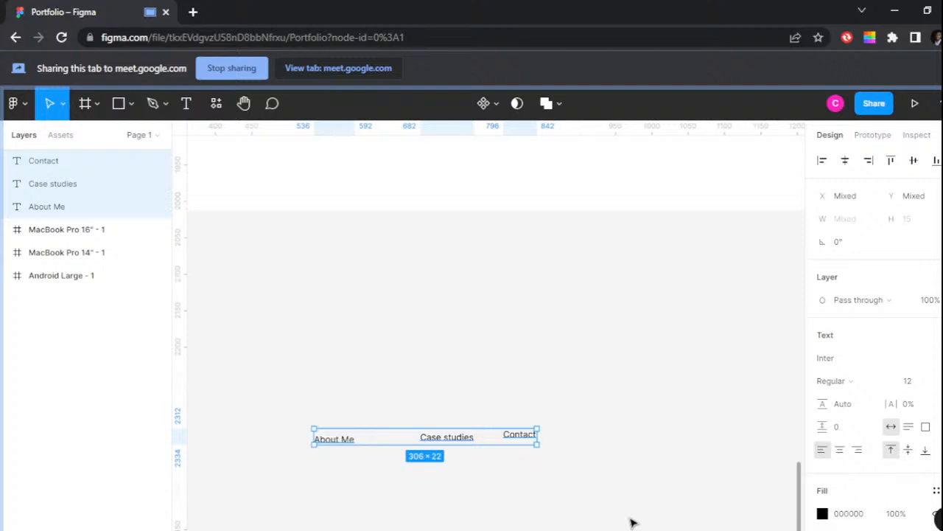
pyautogui.scroll(-2, 624, 496)
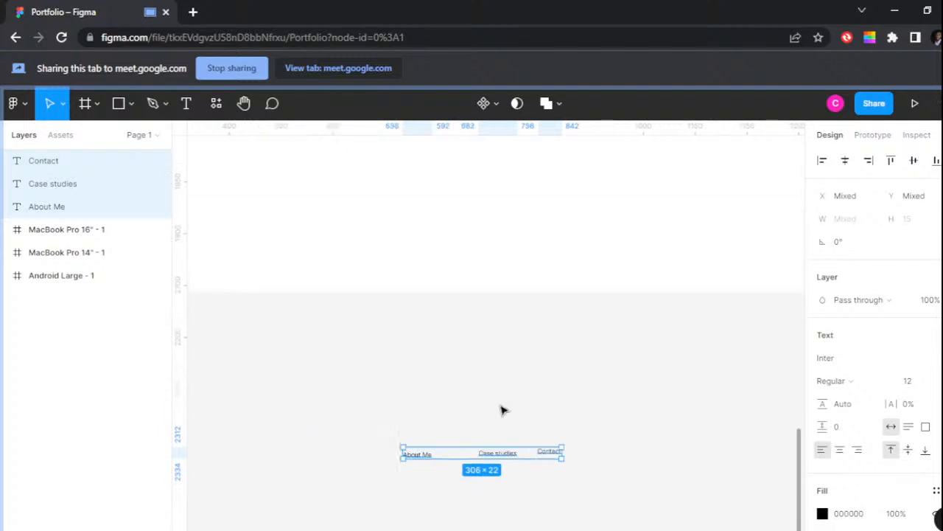
pyautogui.click(504, 411)
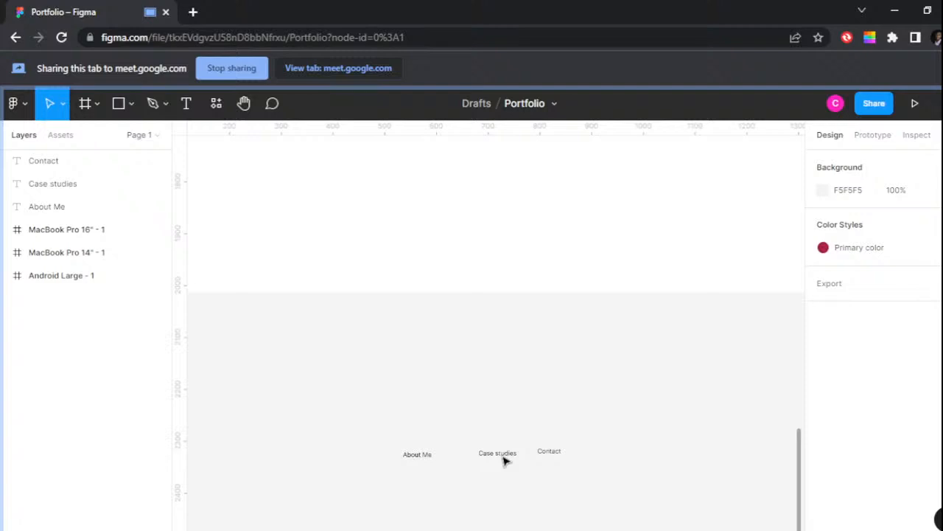
# - Try to enlarge the About Me label, move it into the MacBook Pro 16" frame and stack duplicates beneath it
pyautogui.click(417, 454)
pyautogui.scroll(10, 417, 457)
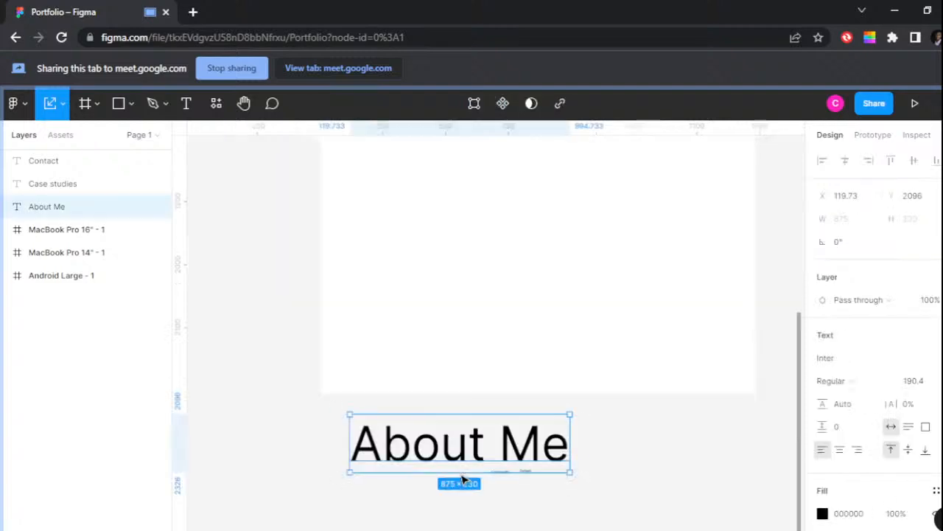
pyautogui.scroll(-1, 463, 483)
pyautogui.moveTo(474, 471); pyautogui.dragTo(603, 256)
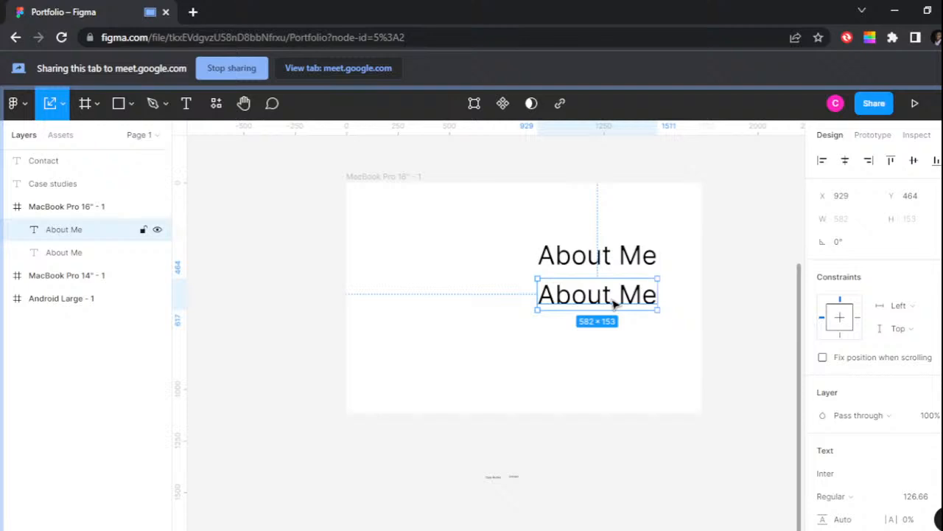
pyautogui.hotkey('ctrl', 'd')
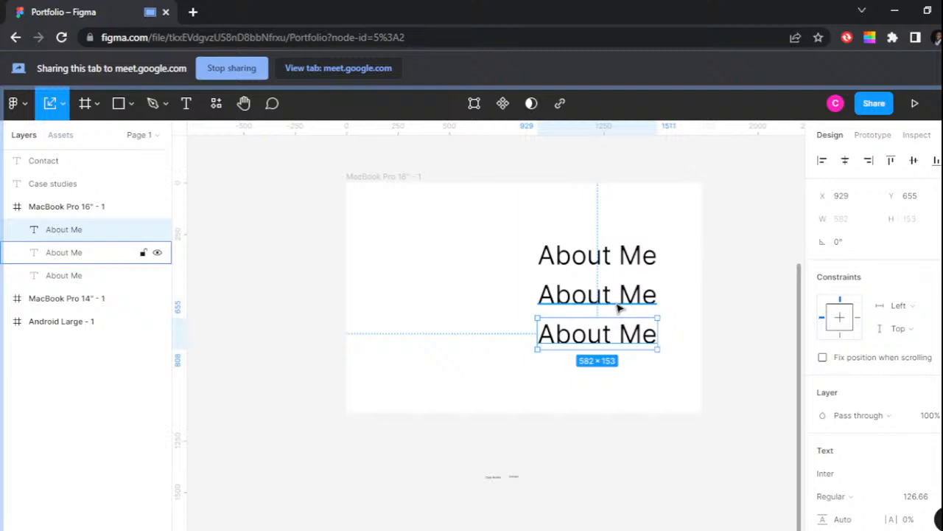
# - Undo the duplicating, moving and enlarging of the About Me label
pyautogui.hotkey('ctrl', 'z')
pyautogui.hotkey('ctrl', 'z')
pyautogui.hotkey('ctrl', 'z')
pyautogui.hotkey('ctrl', 'z')
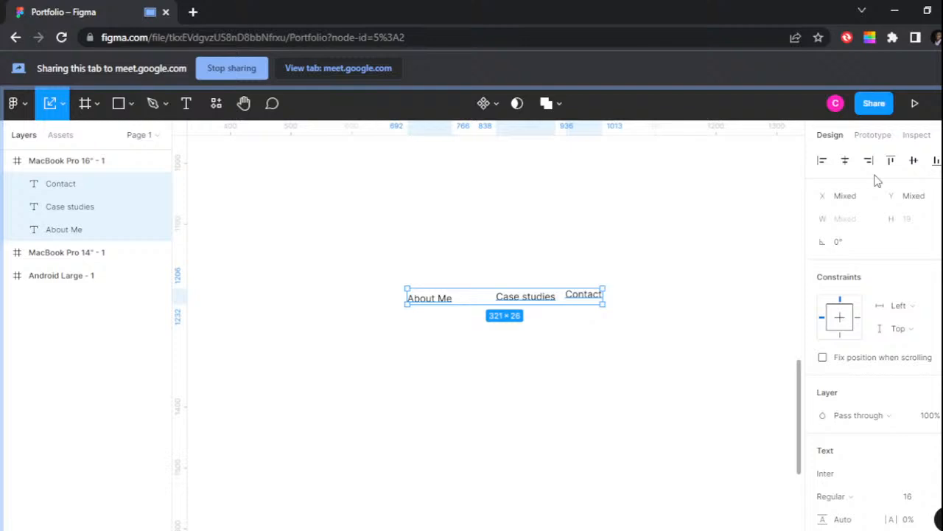
# - Align the About Me, Case studies and Contact labels in one row by their vertical centres
pyautogui.click(914, 161)
pyautogui.click(942, 161)
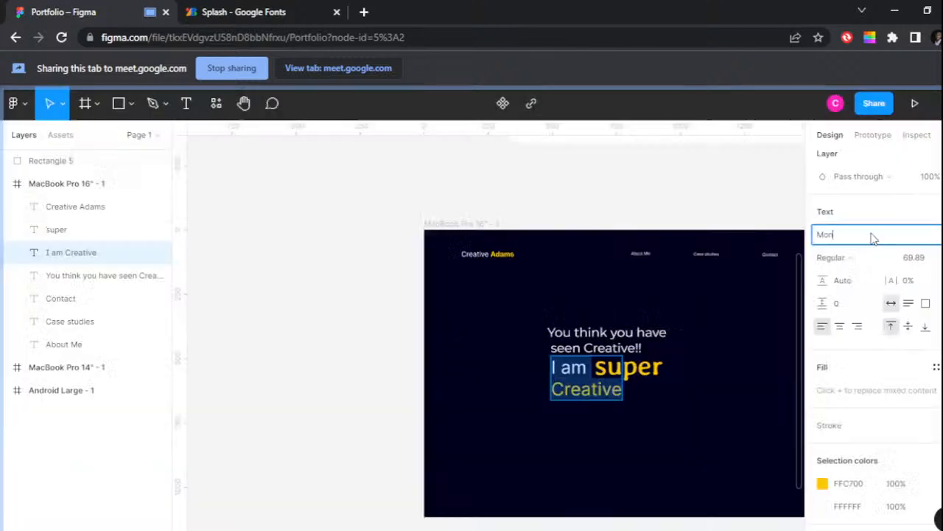
# - Enter "Mon" as the start of the font name for the "I am Creative" text
pyautogui.write('n')
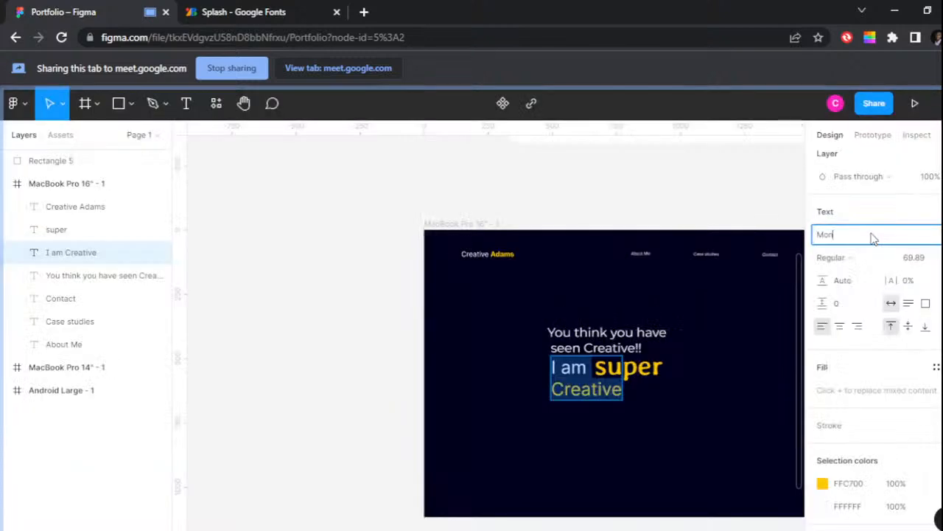